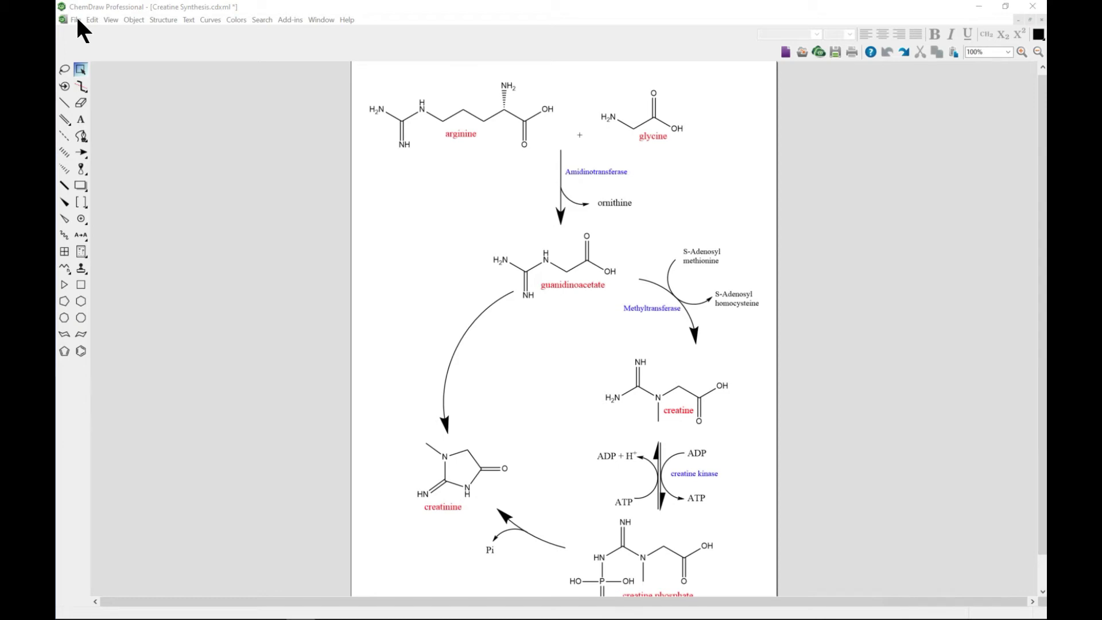
Open Document Settings for Creatine Synthesis.cdxml and display its Layout page
click(76, 20)
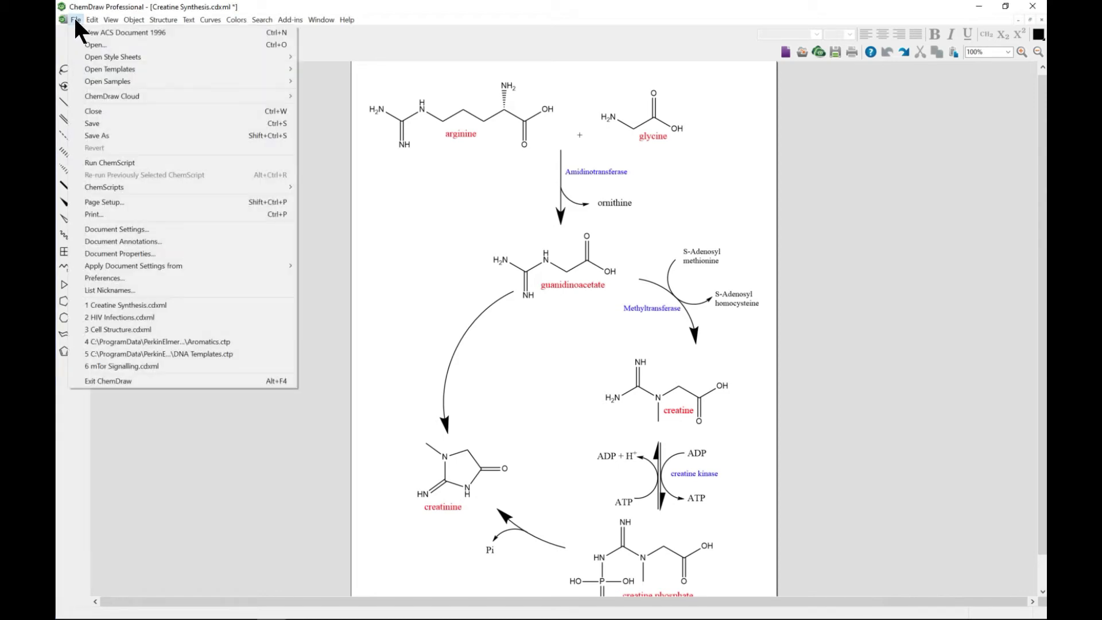
click(122, 234)
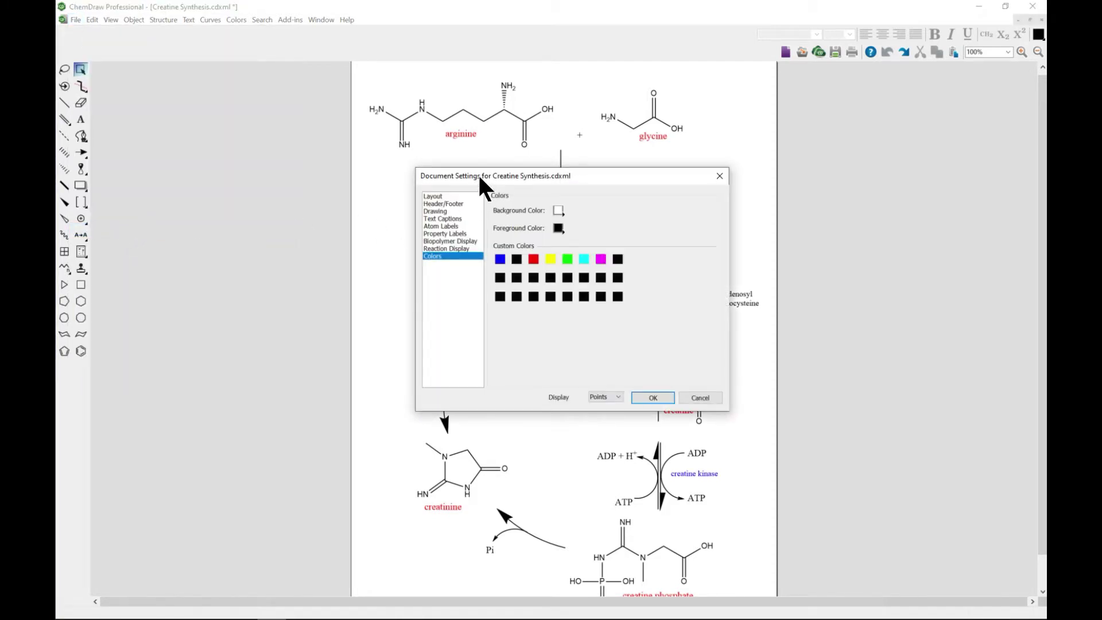
drag(478, 174, 427, 173)
click(416, 190)
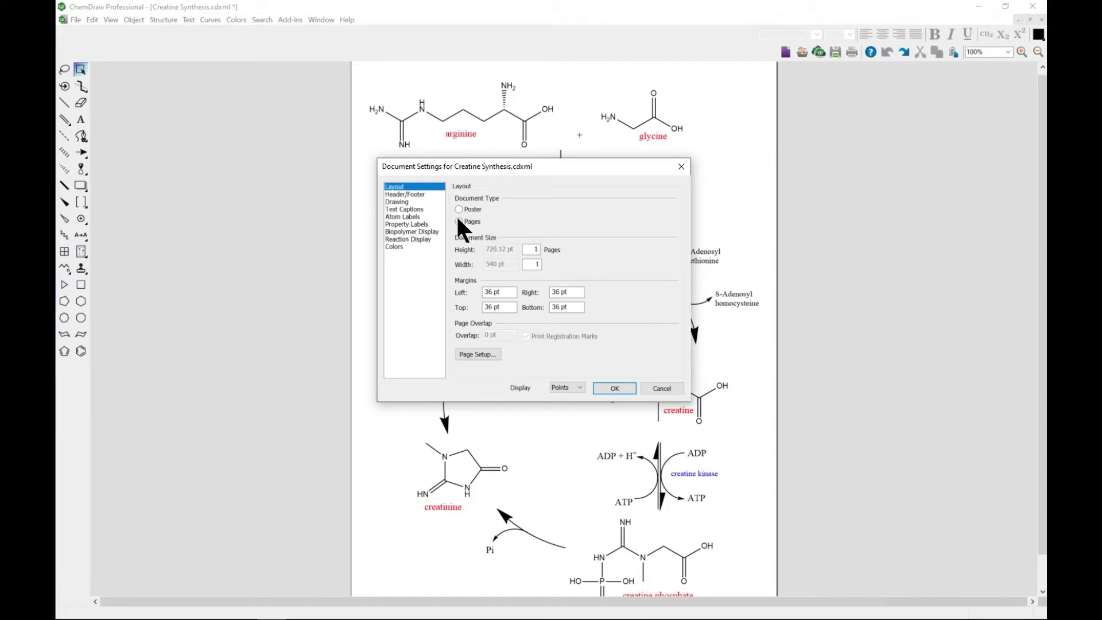
click(579, 387)
click(550, 361)
click(465, 209)
click(468, 220)
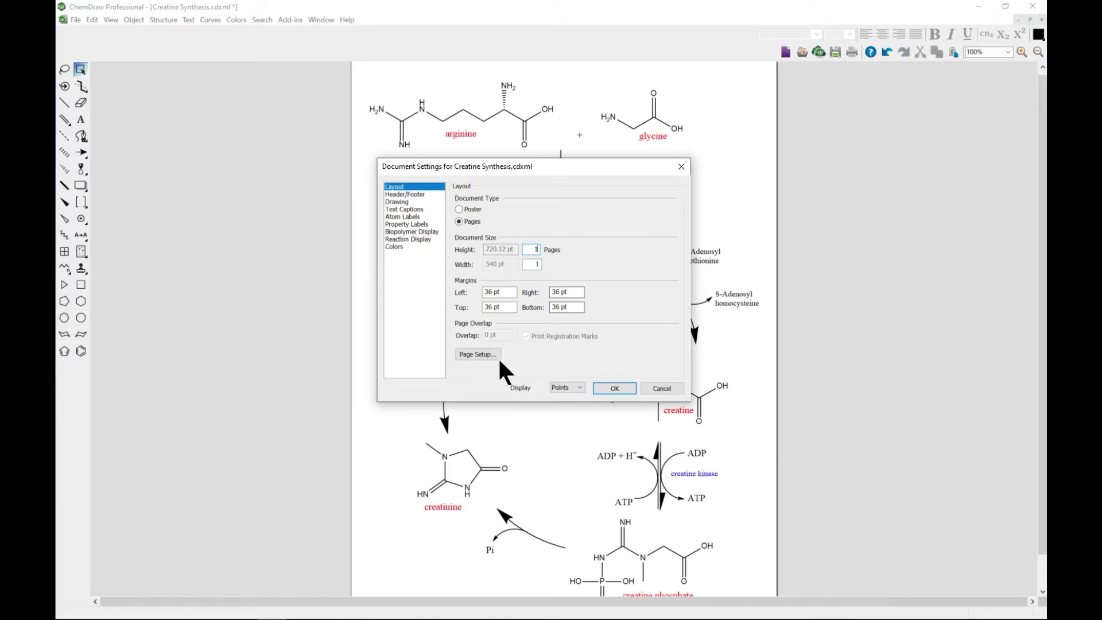
In Page Setup, choose Poster with Letter paper size, then cancel Page Setup
click(474, 353)
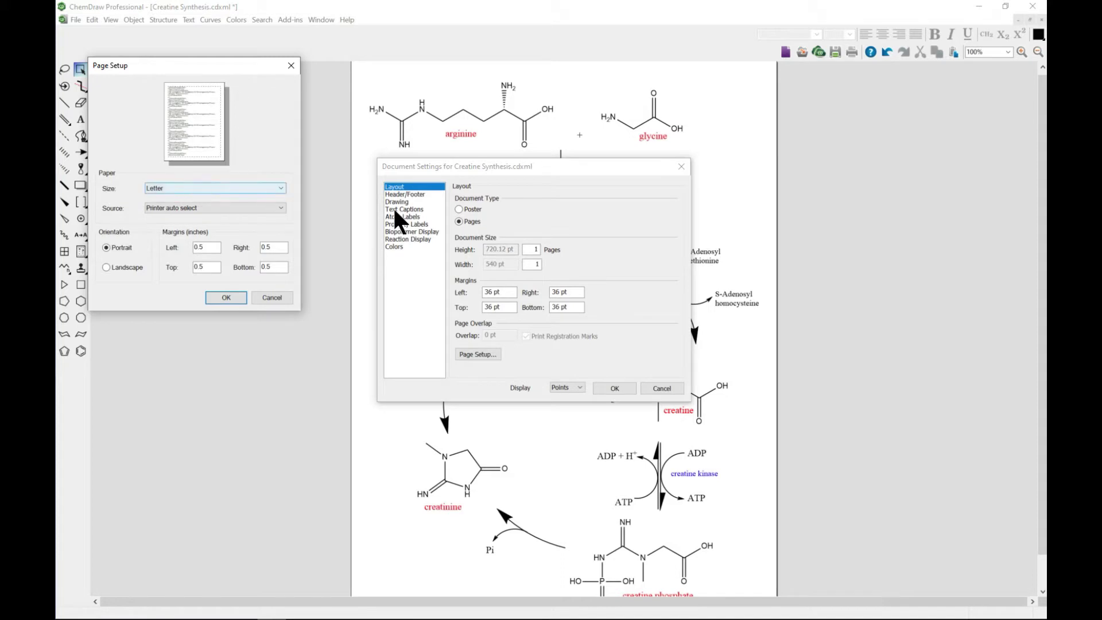
click(467, 210)
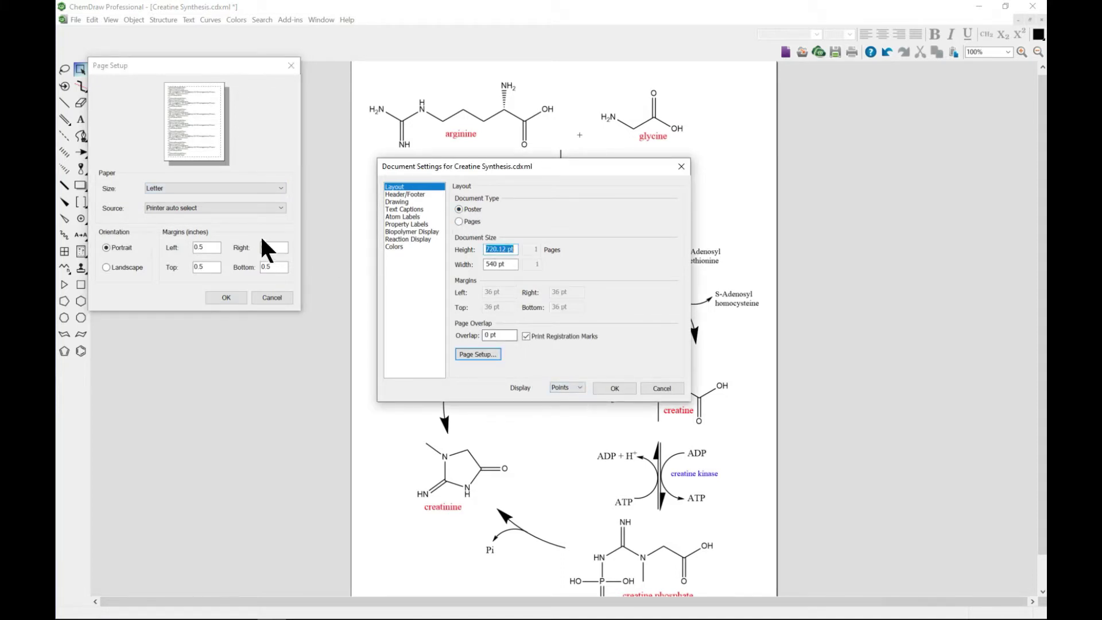
click(182, 189)
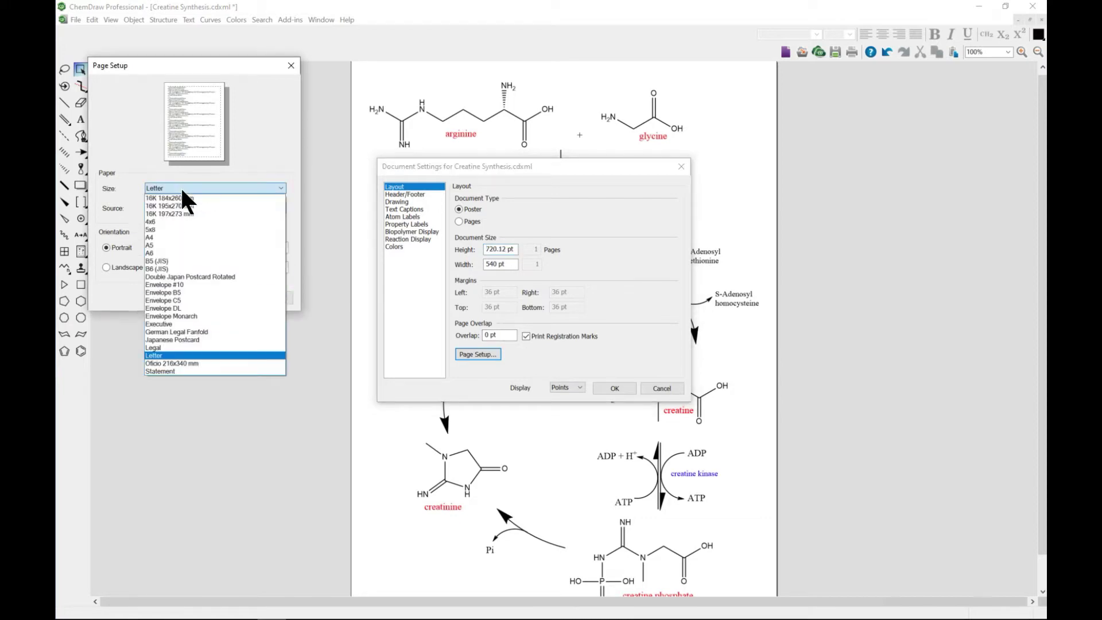
click(112, 284)
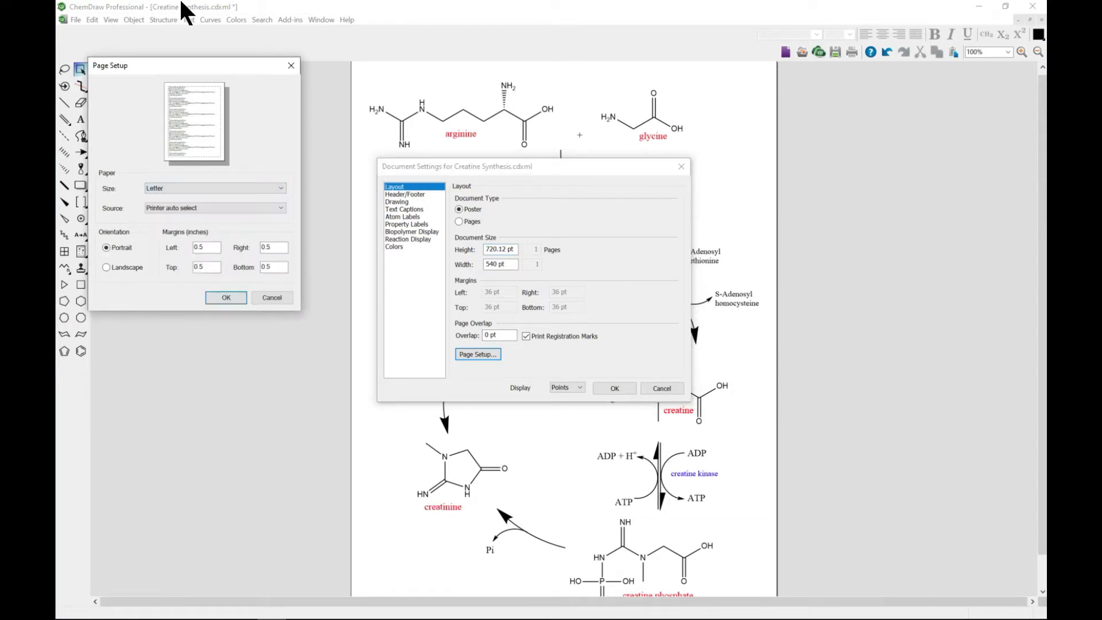
click(286, 297)
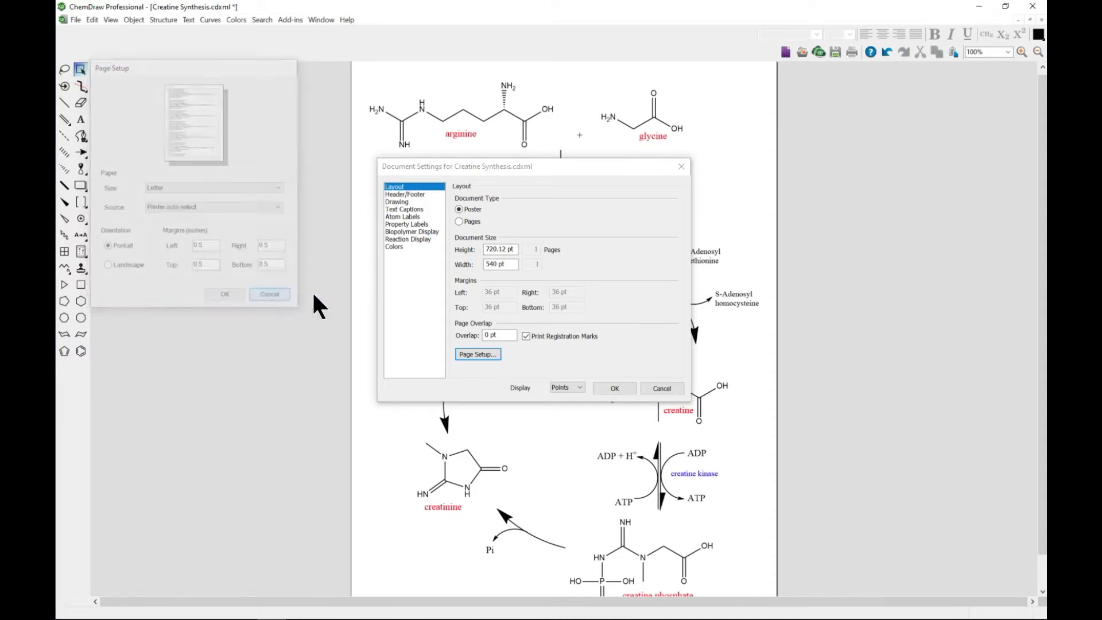
click(415, 195)
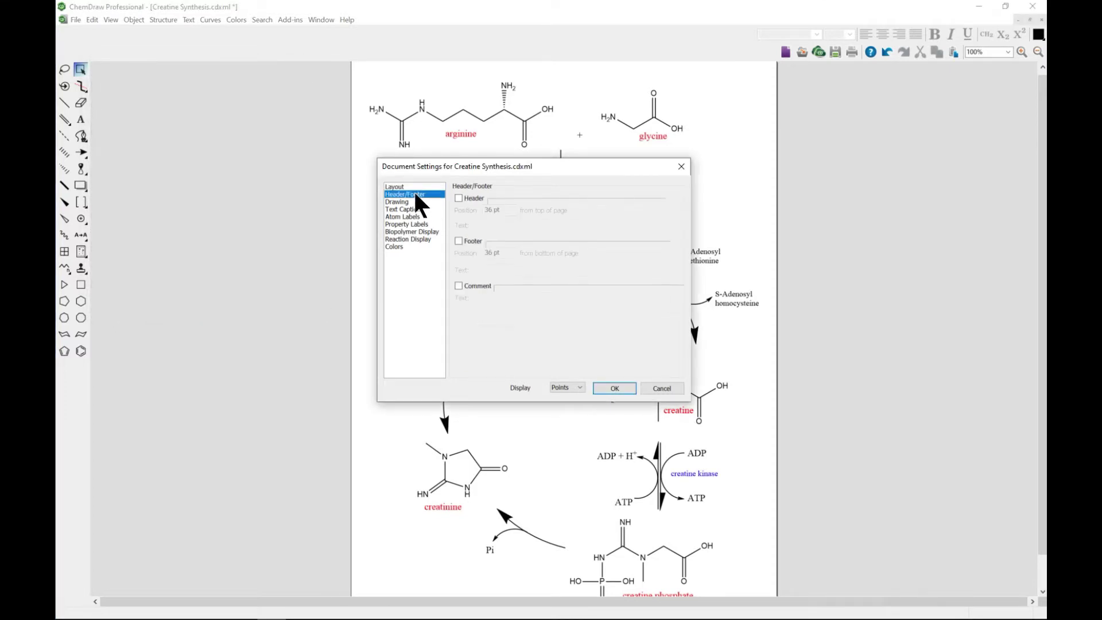
Turn on a page header reading 'lol' and apply it to existing objects
click(459, 198)
click(495, 225)
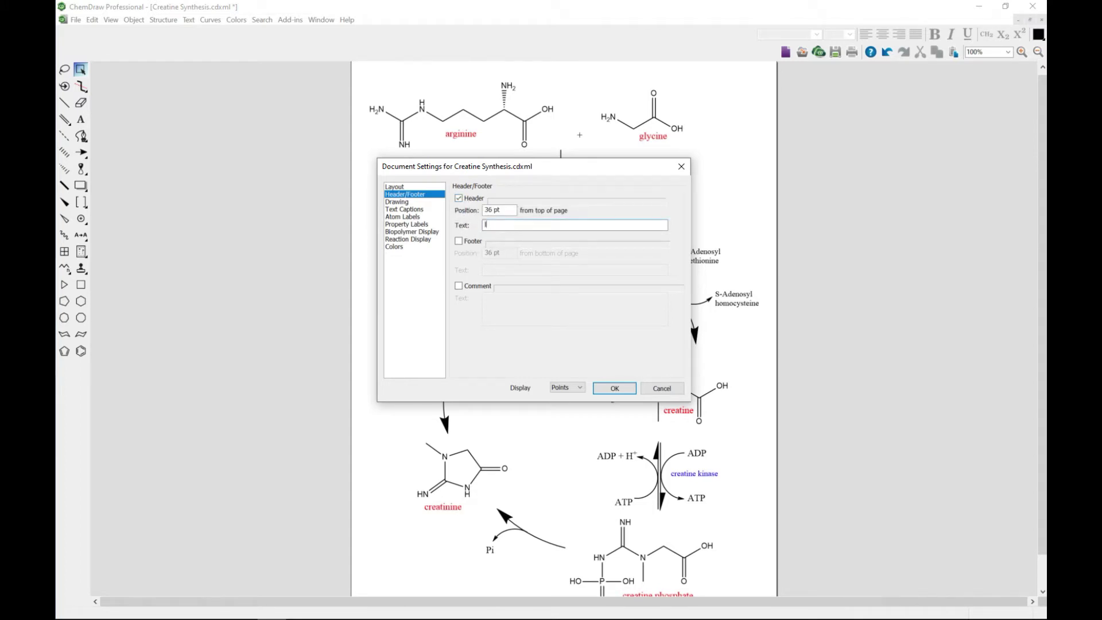
text(lol)
click(613, 389)
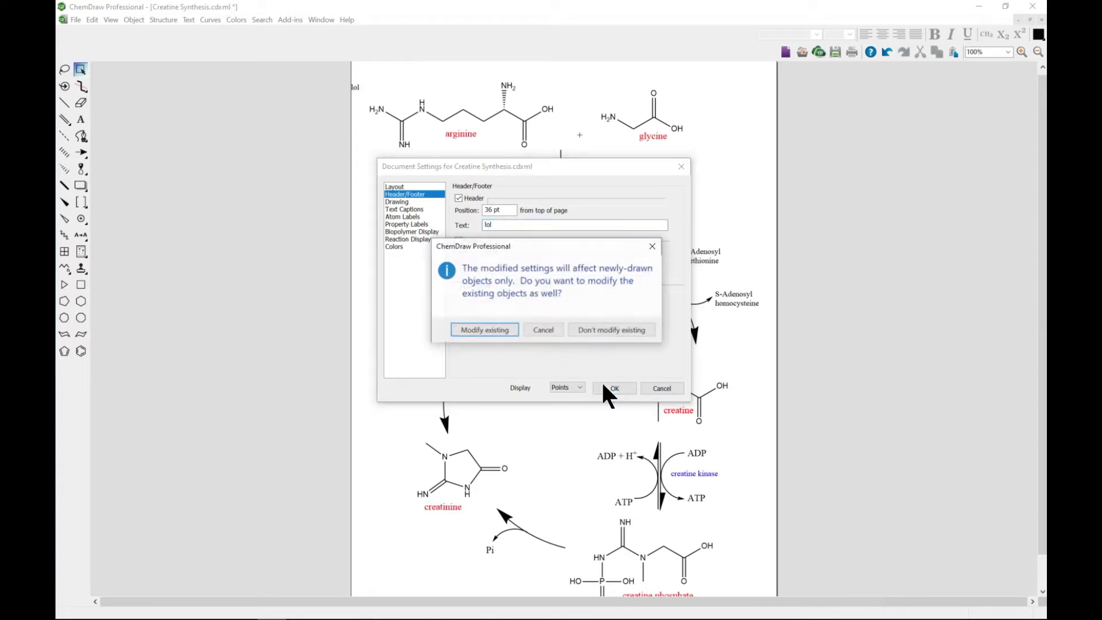
click(493, 323)
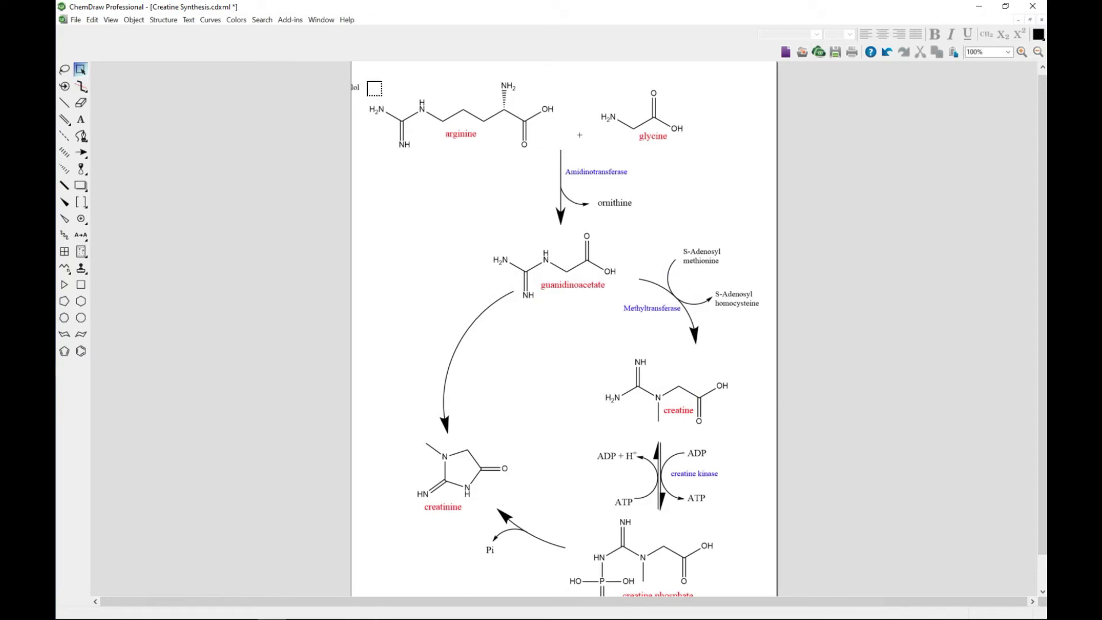
Reopen Document Settings and switch the page header off
click(75, 20)
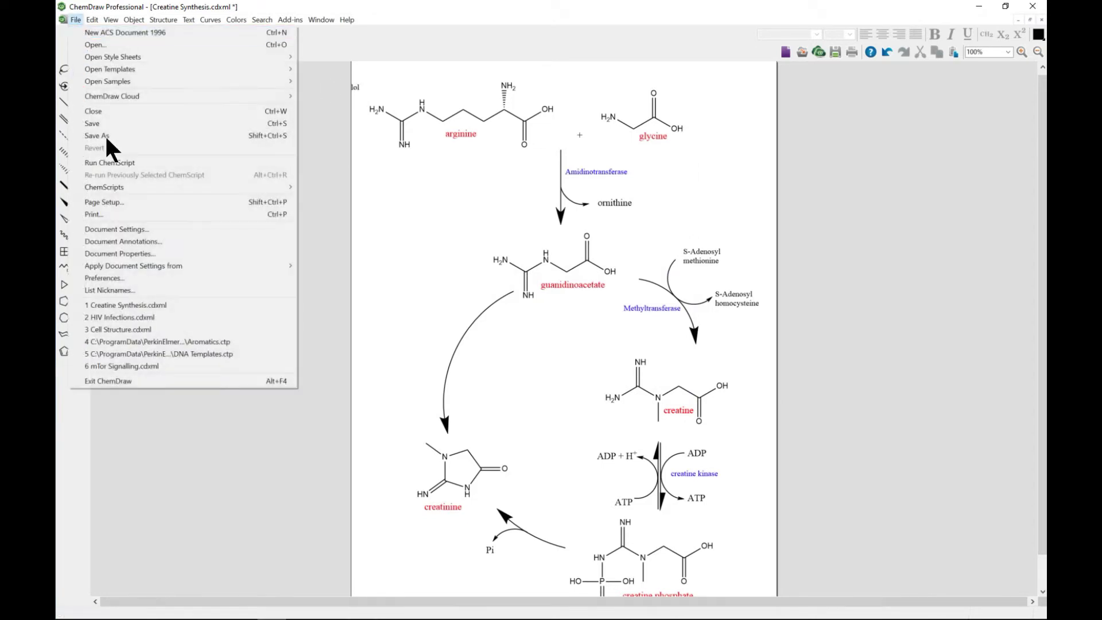
click(132, 227)
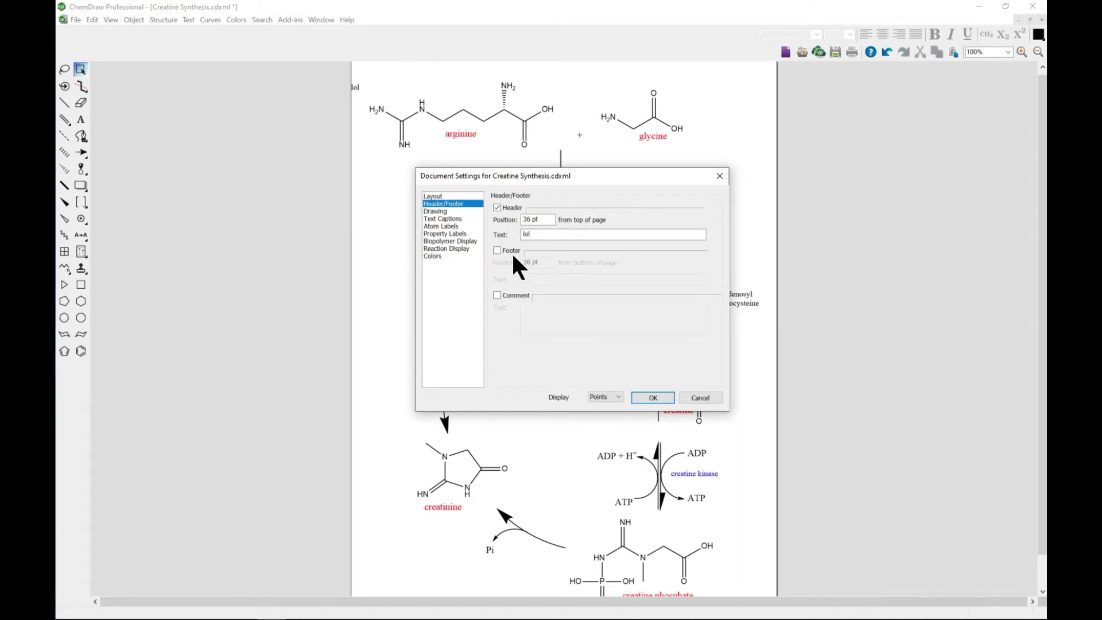
click(497, 207)
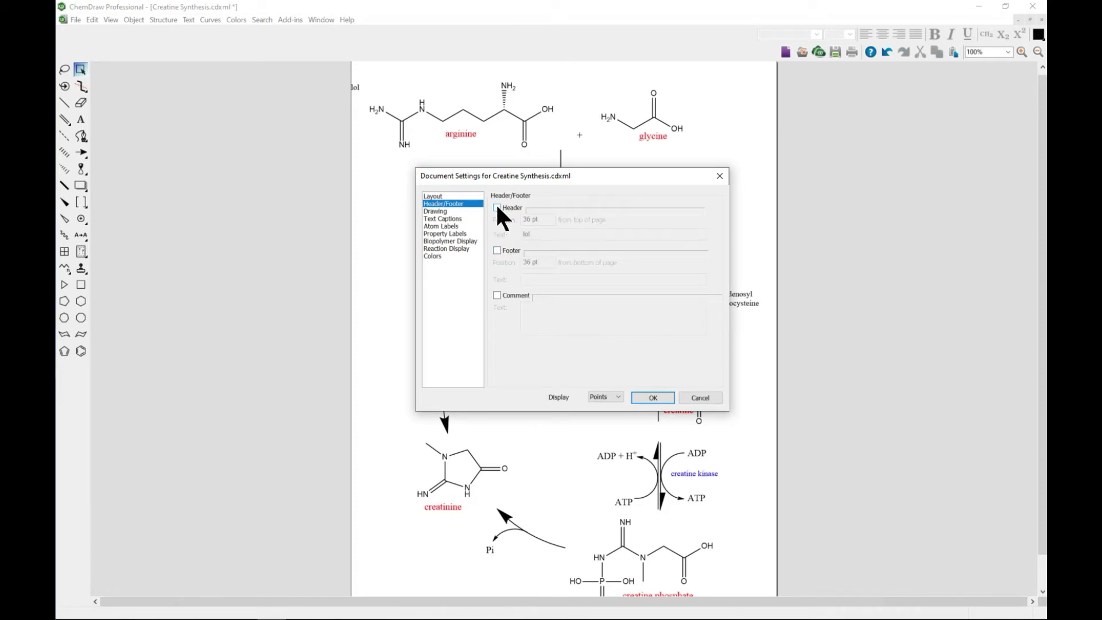
click(444, 210)
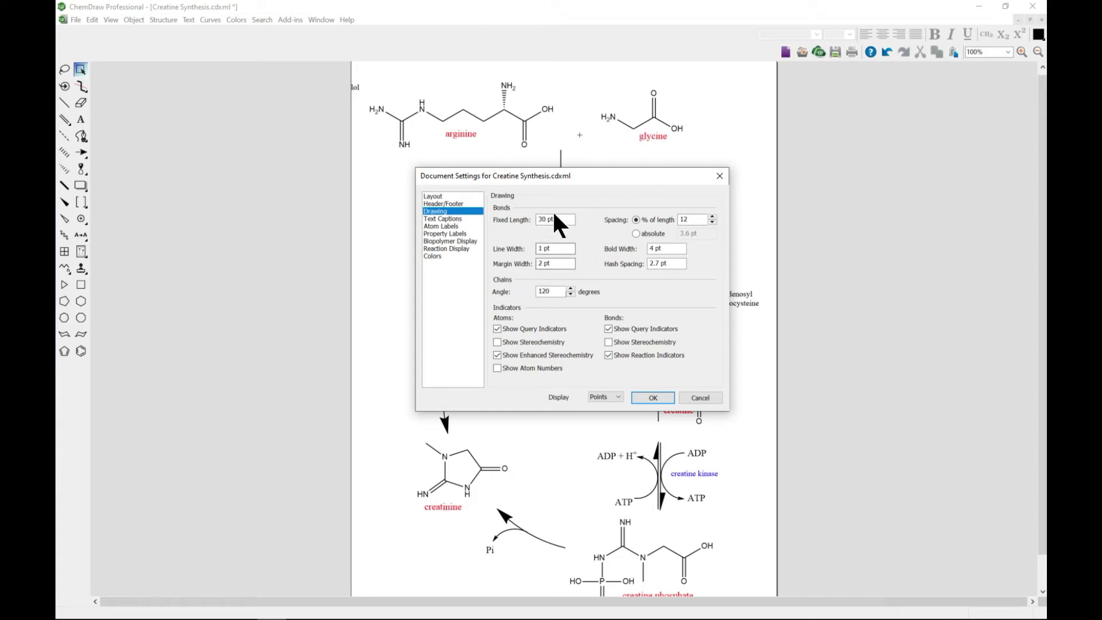
Dismiss Document Settings without saving, so the header-off change is discarded
click(719, 175)
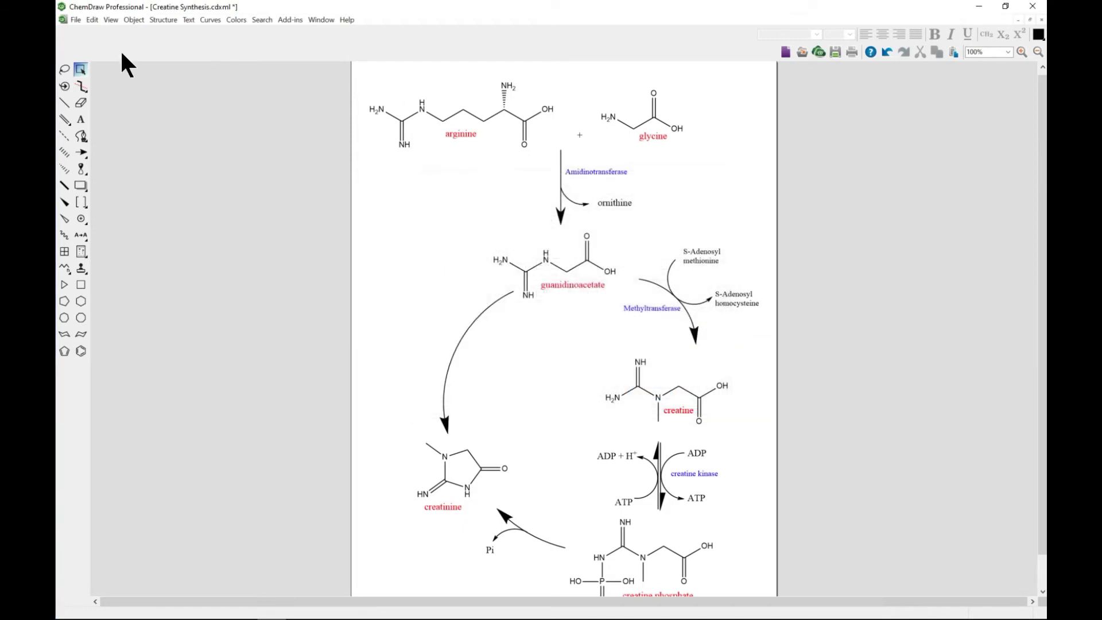
Reopen Document Settings and review Text Captions, Drawing, Atom Labels and Property Labels defaults
click(75, 19)
mouse_move(93, 58)
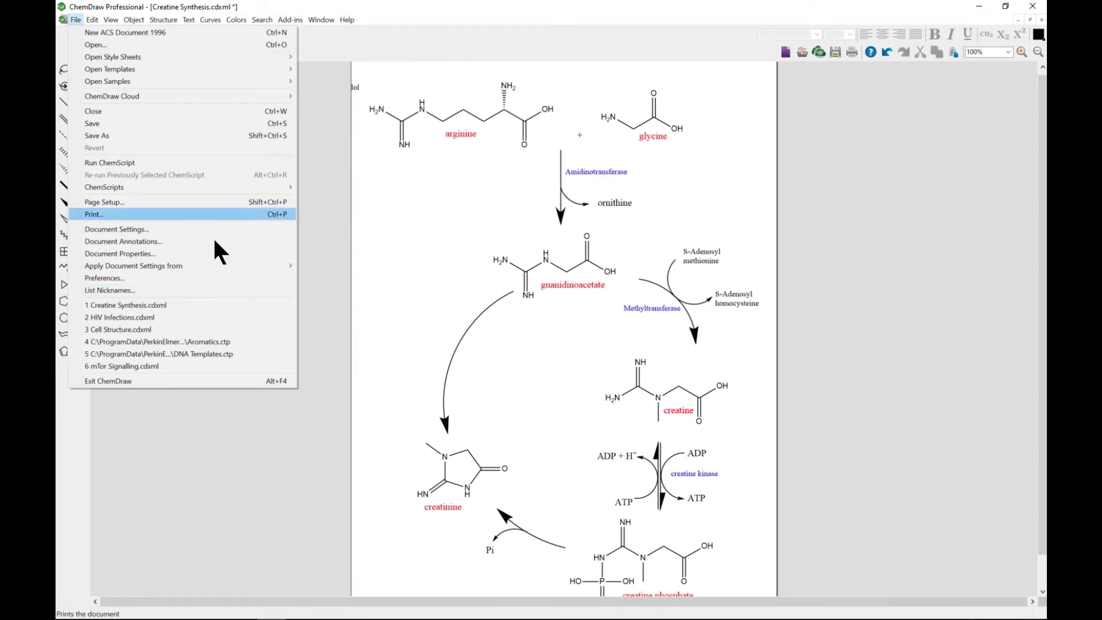
click(150, 229)
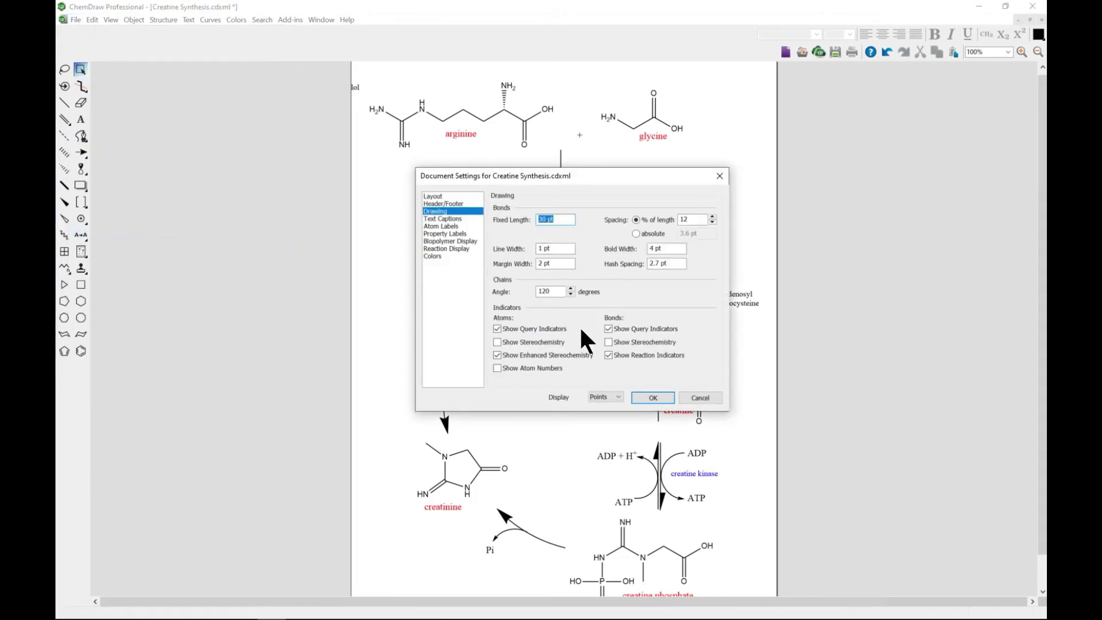
click(444, 218)
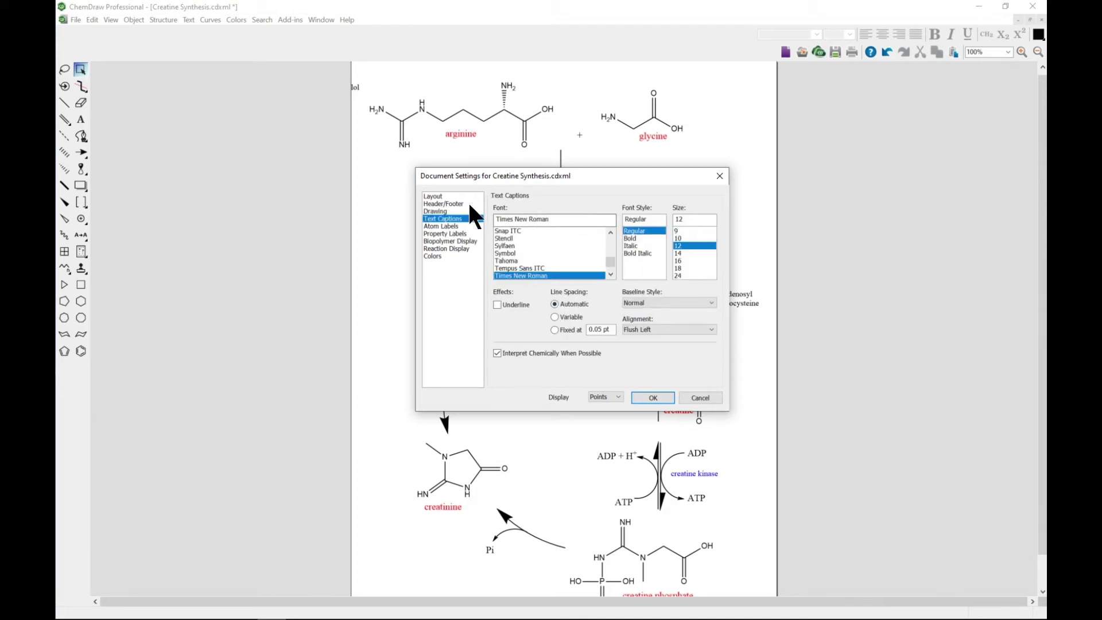
click(439, 211)
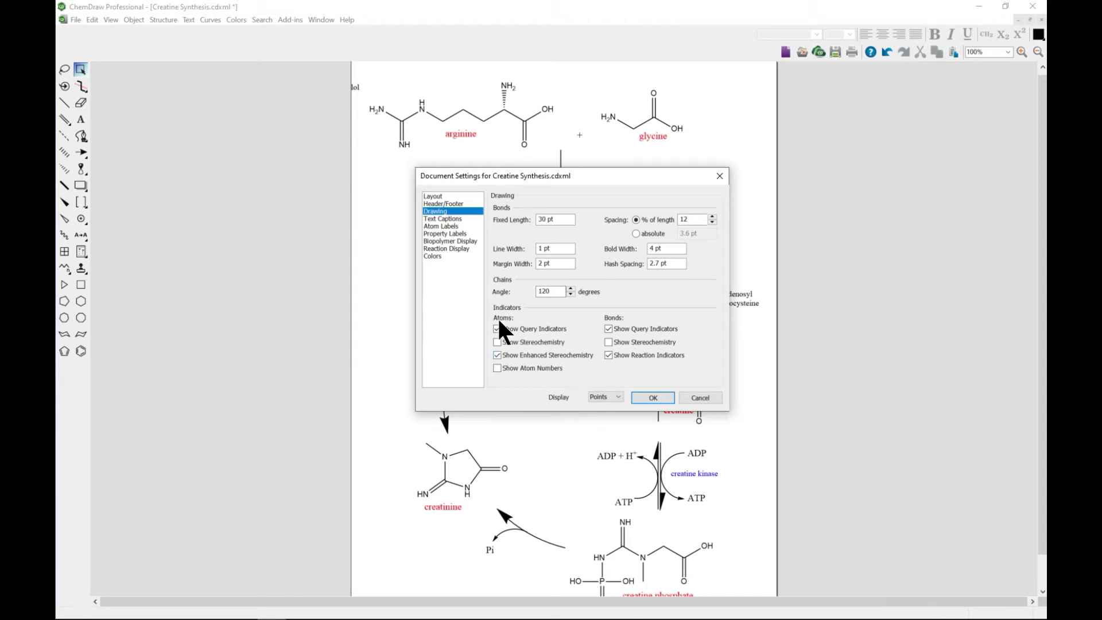
click(445, 218)
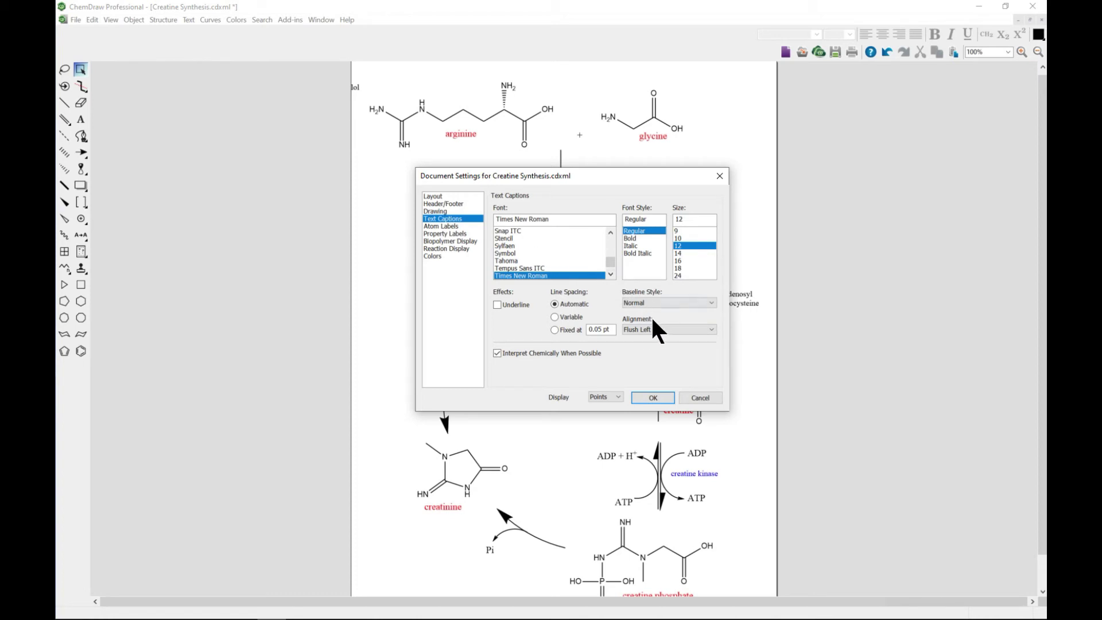
click(447, 227)
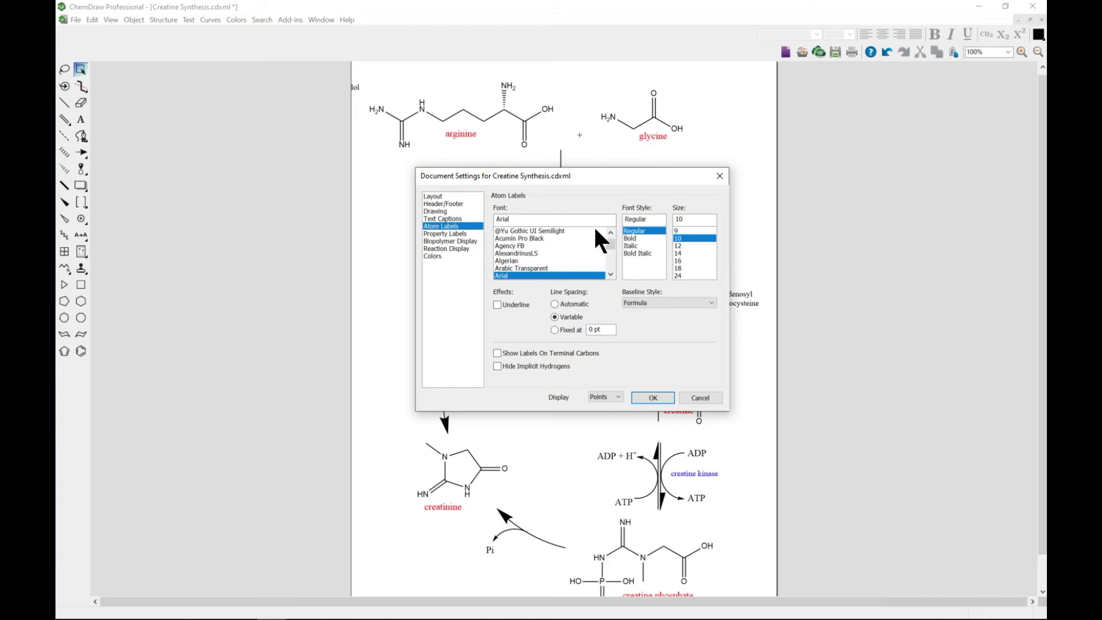
click(440, 234)
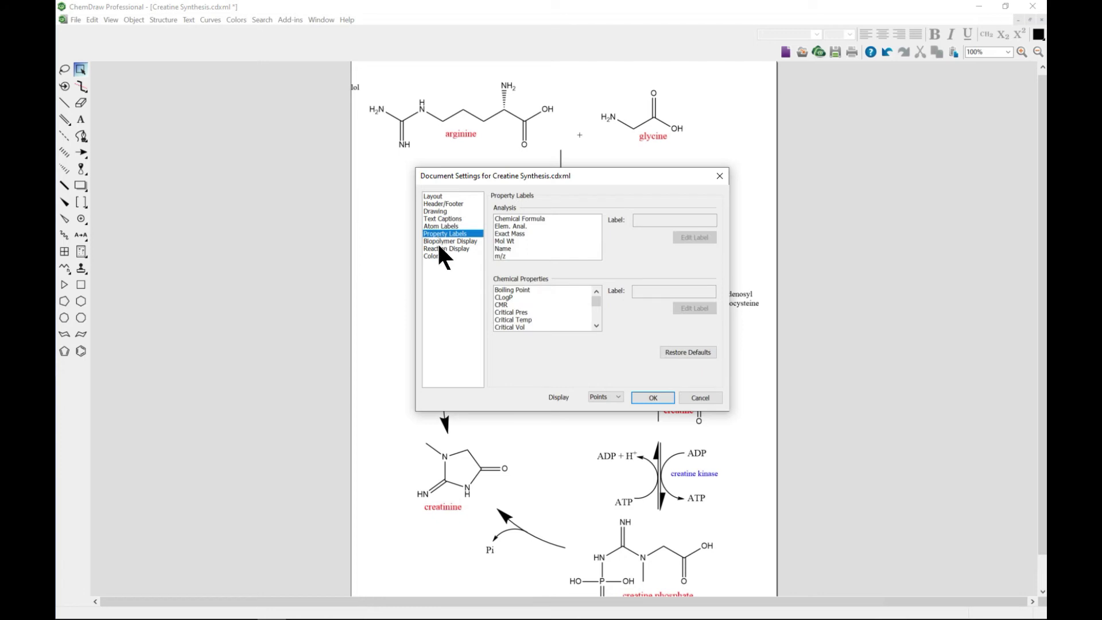
In Colors, set the background to blue via Other... and apply it to existing objects
click(446, 241)
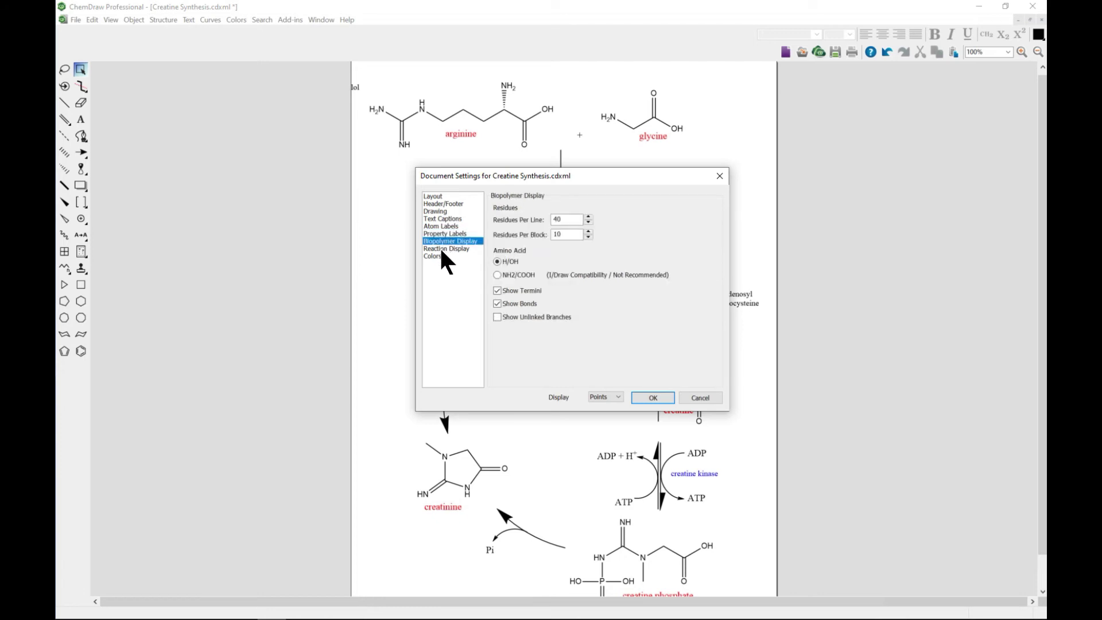
click(443, 249)
click(447, 256)
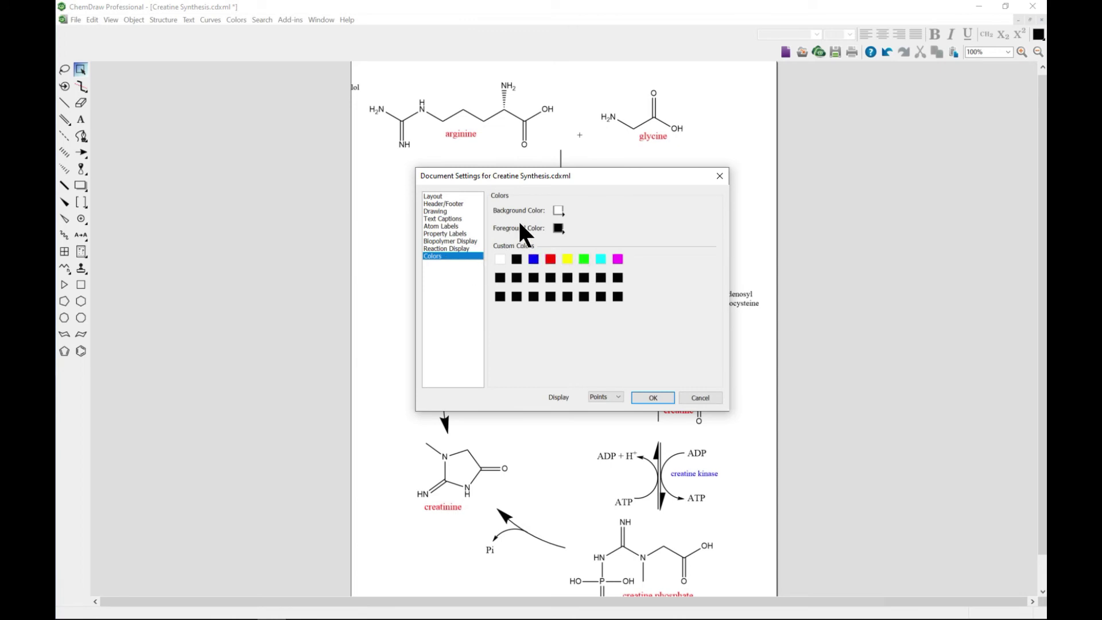
click(557, 210)
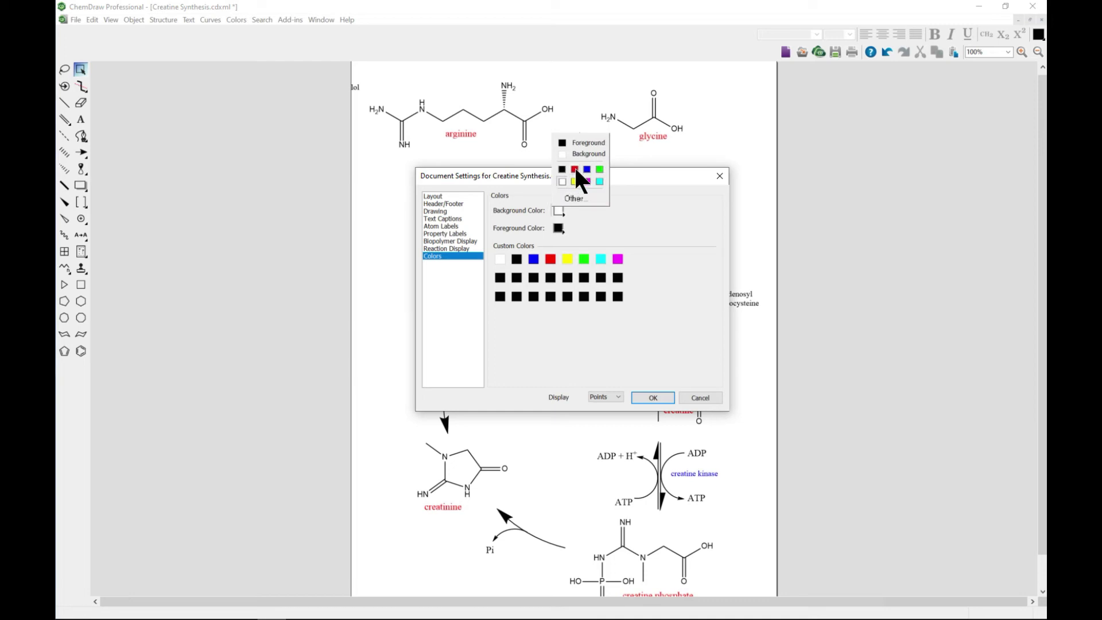
click(574, 196)
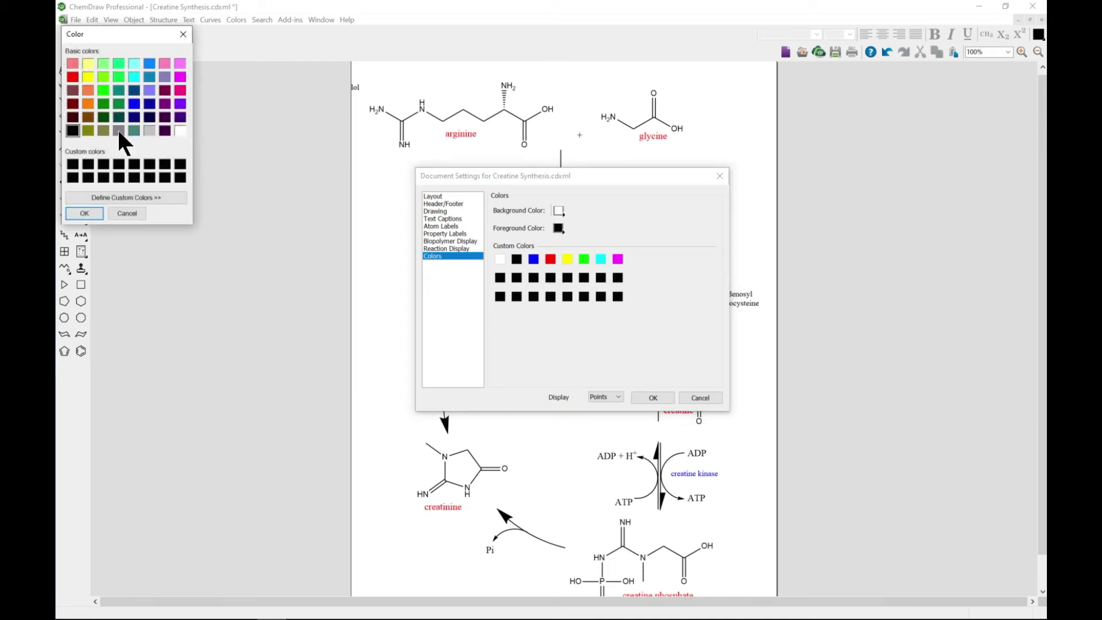
click(135, 105)
click(96, 212)
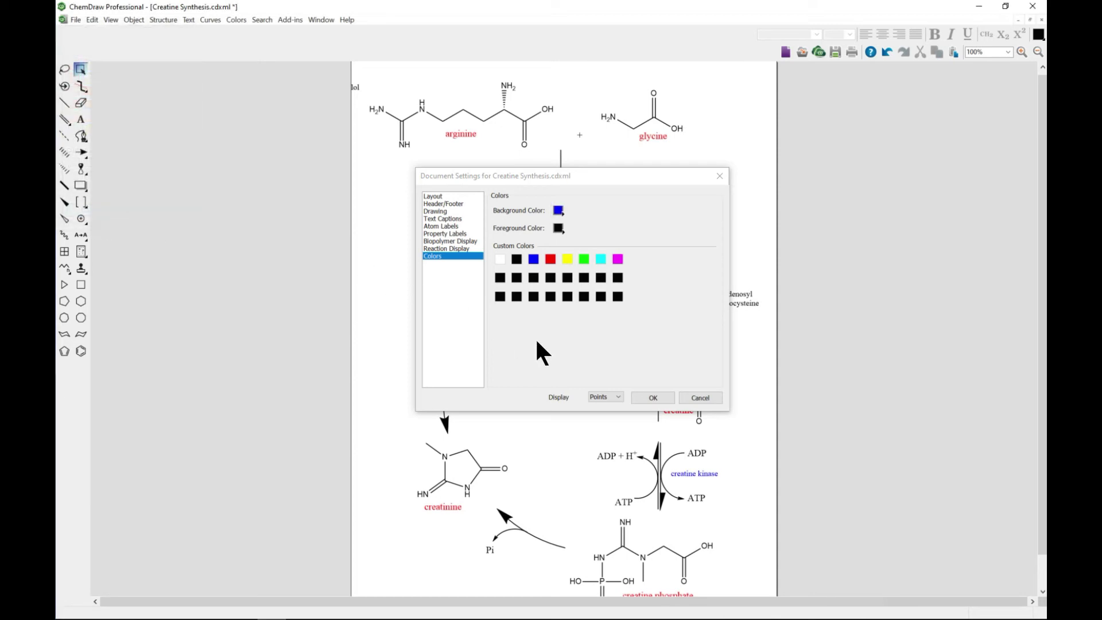
click(650, 395)
click(482, 332)
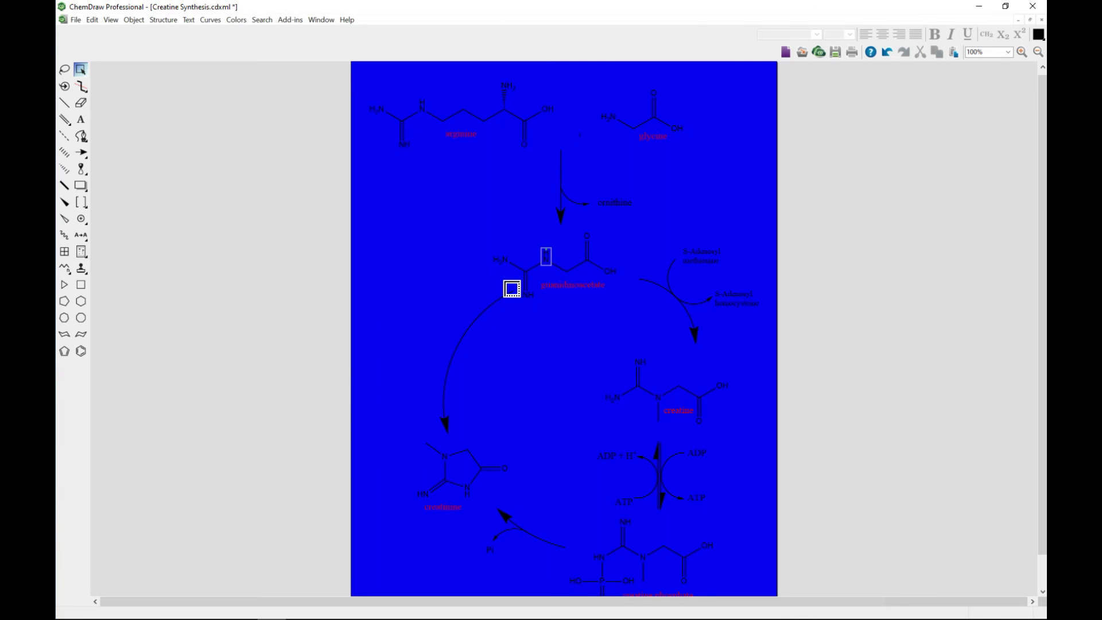
Set the document background colour to yellow, applying it to existing objects
click(76, 21)
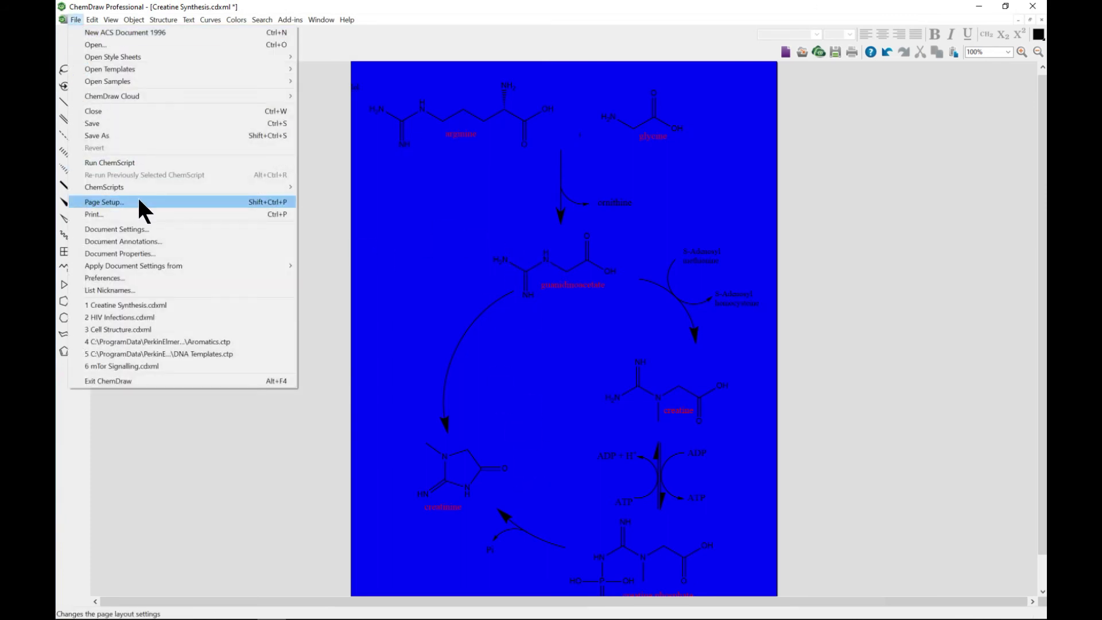
click(154, 229)
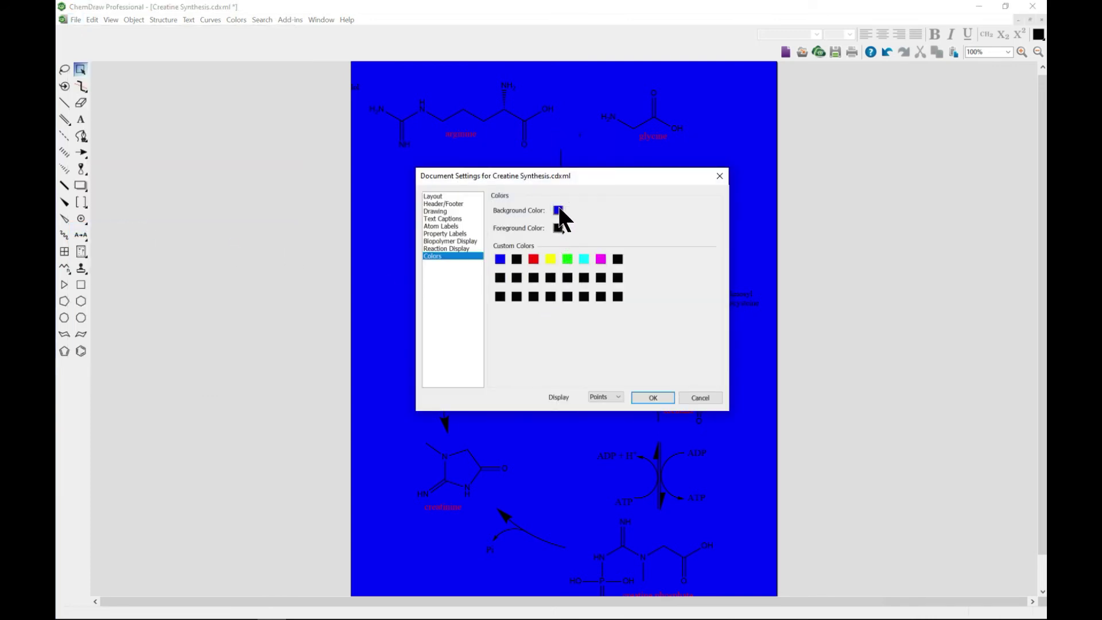
click(558, 210)
click(574, 182)
click(649, 399)
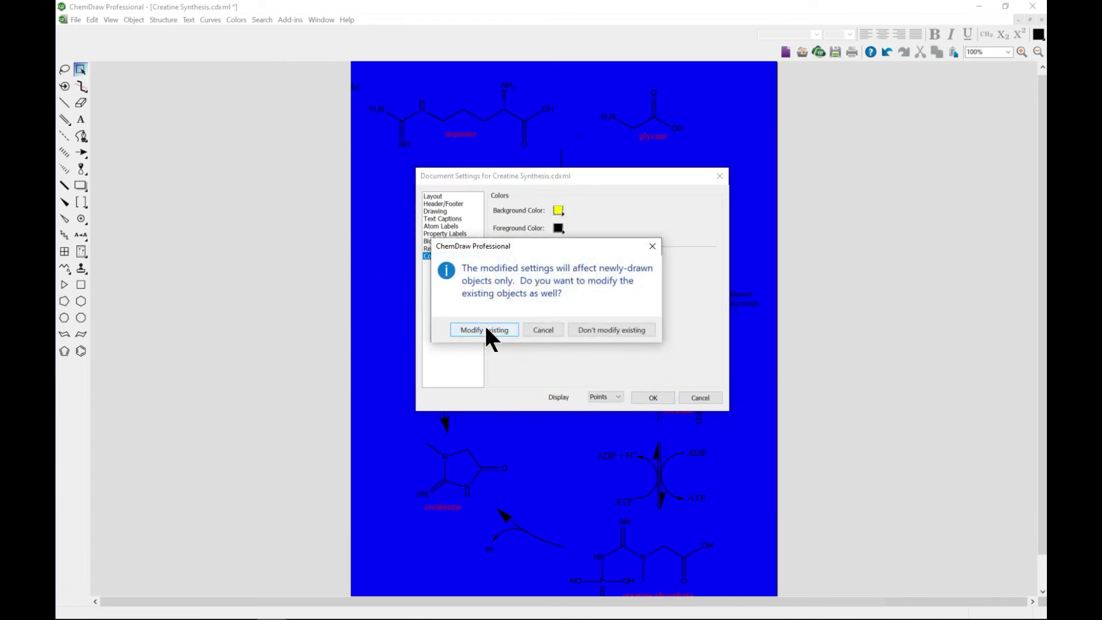
click(486, 330)
Set the foreground colour to red and recolour all existing structures, arrows and labels
click(75, 19)
click(144, 226)
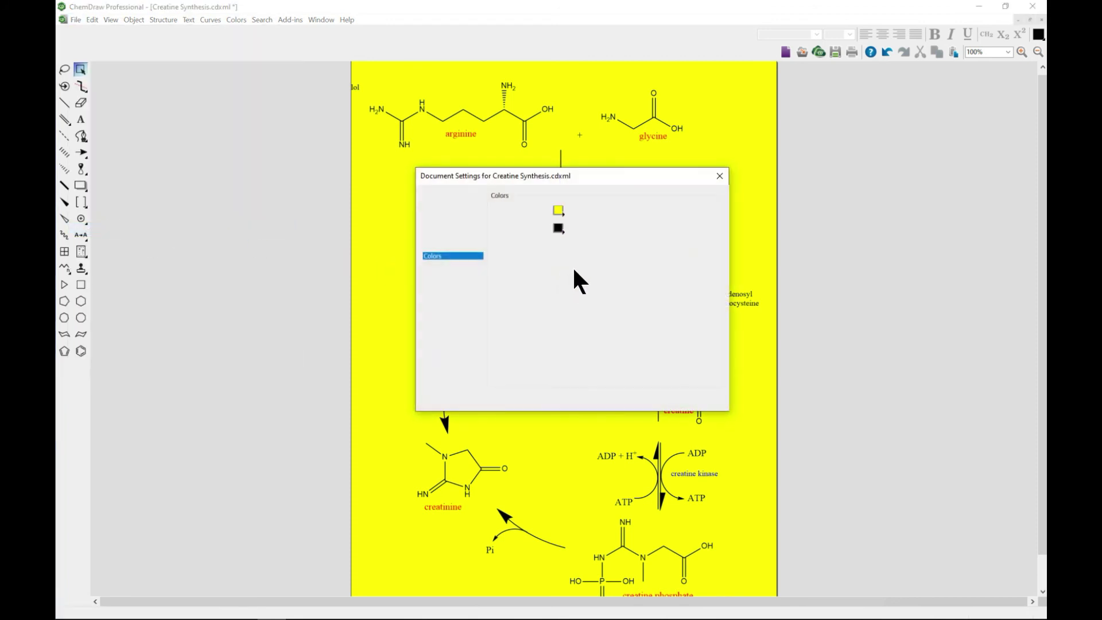
click(558, 228)
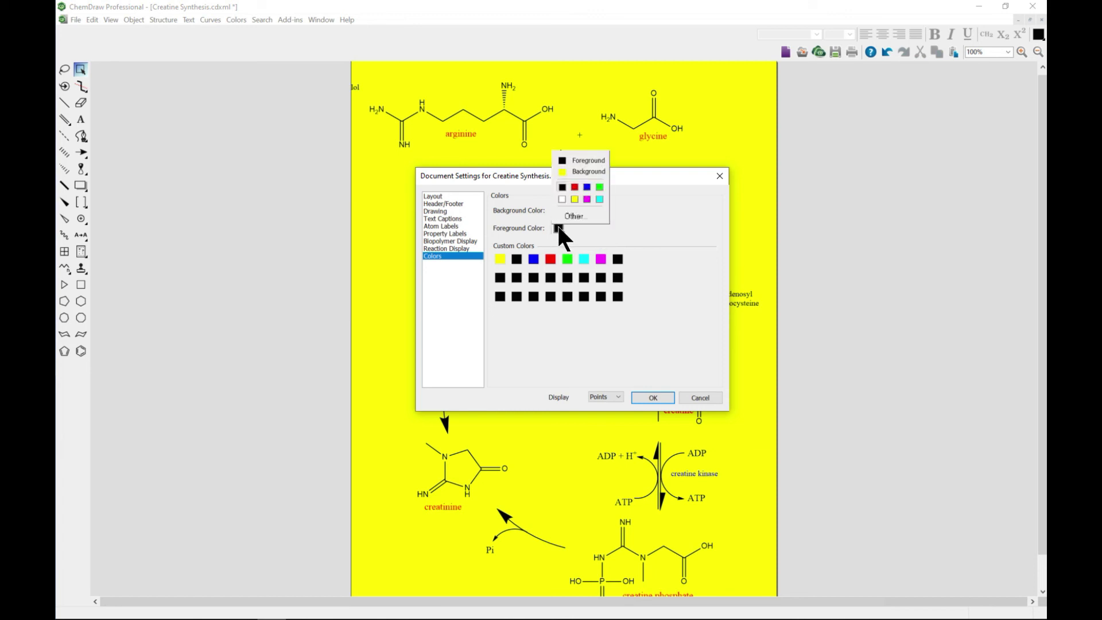
click(573, 184)
click(649, 397)
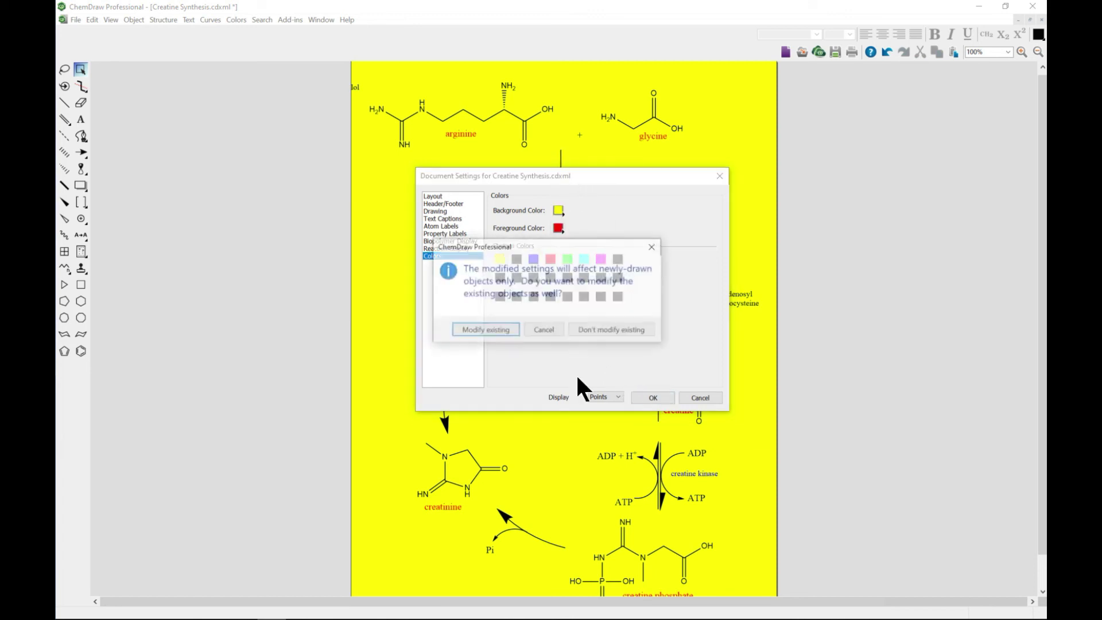
click(494, 325)
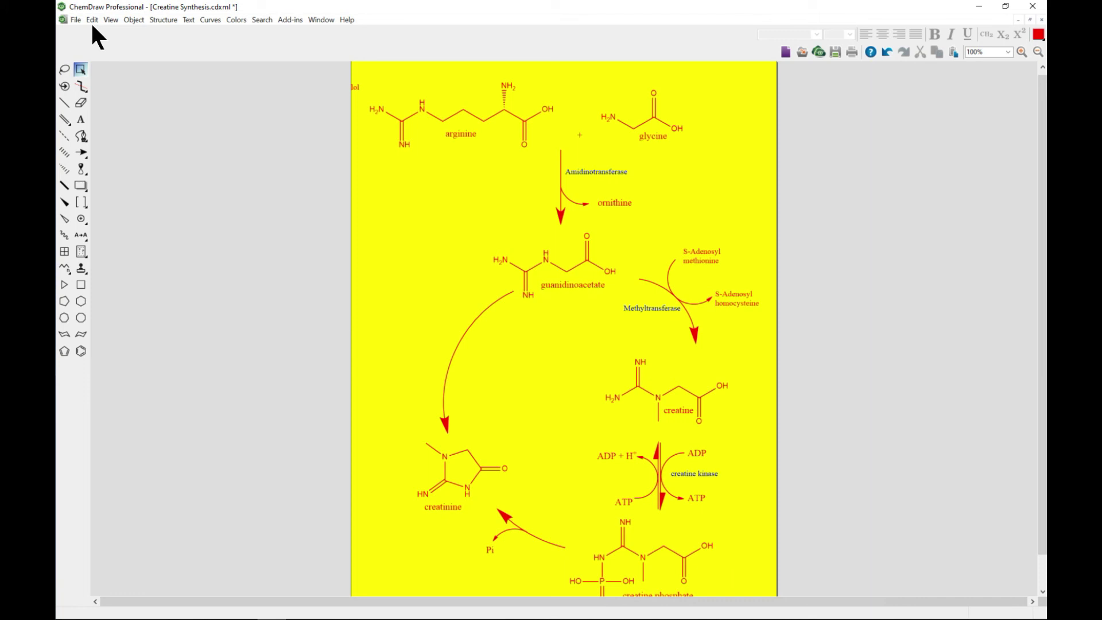
click(74, 20)
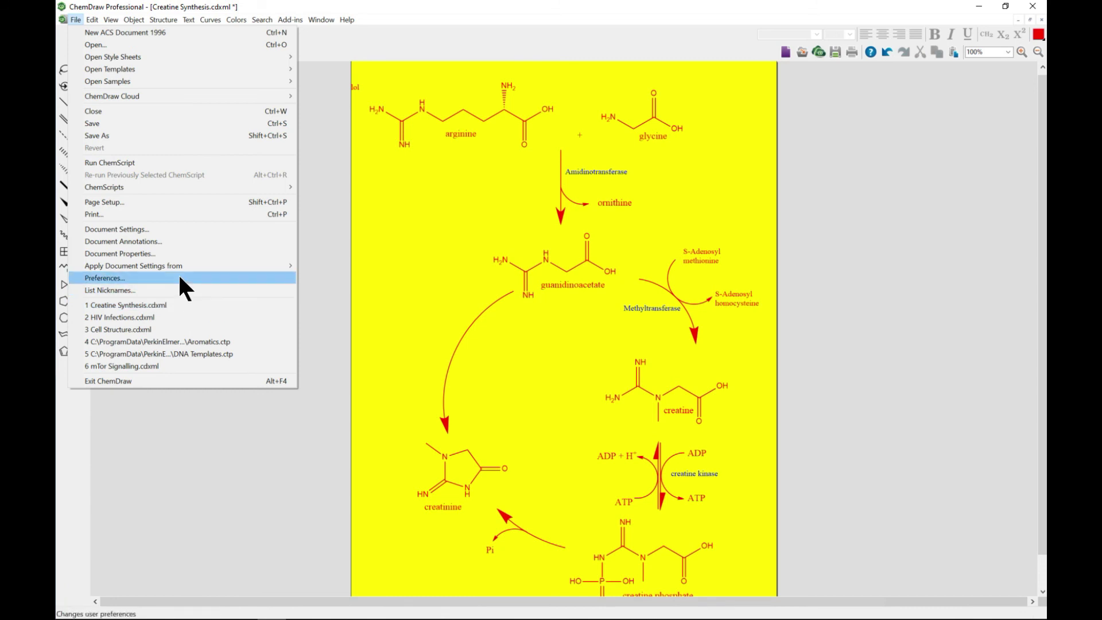
click(160, 228)
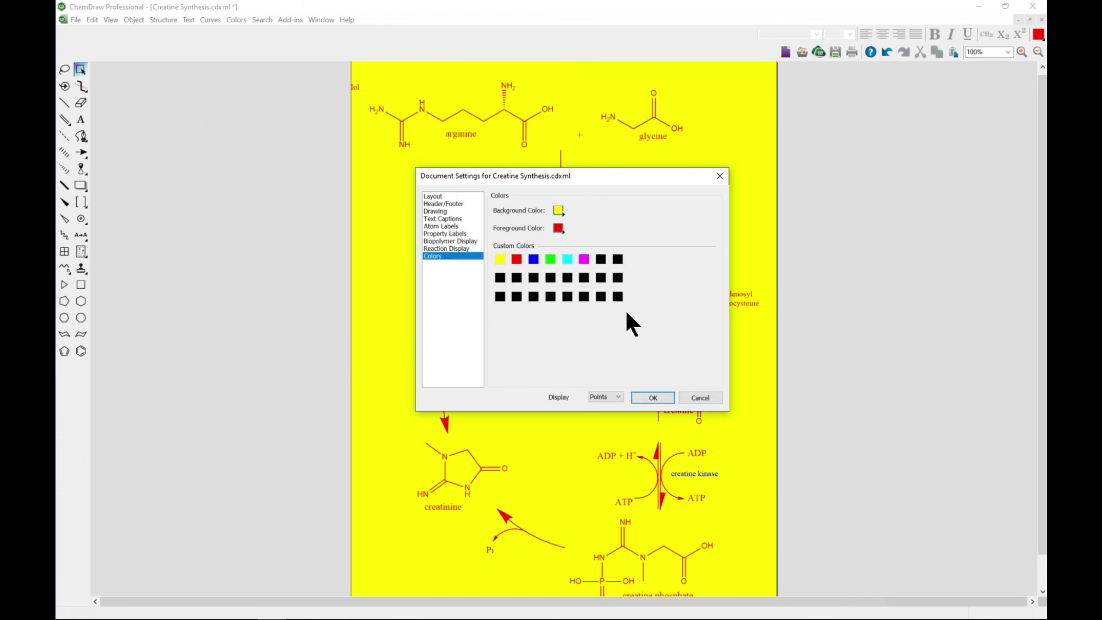
click(720, 177)
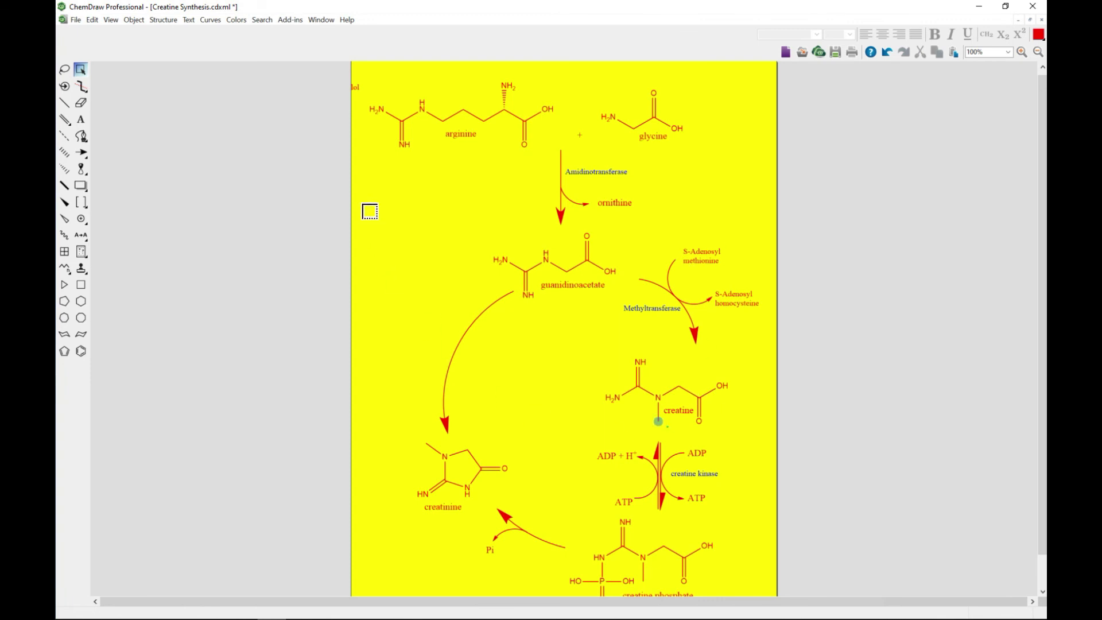